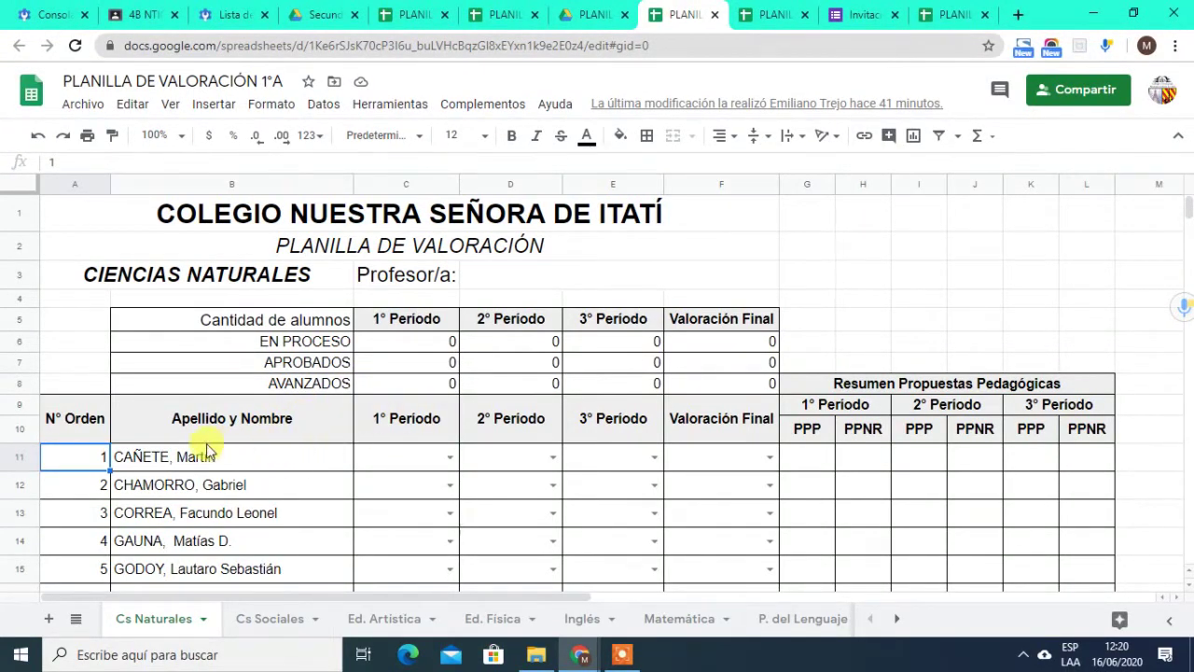
Step: Review the student list in the Cs Naturales sheet and the rating options offered for the first student's 1° Período
scroll(209, 452, "down", 2)
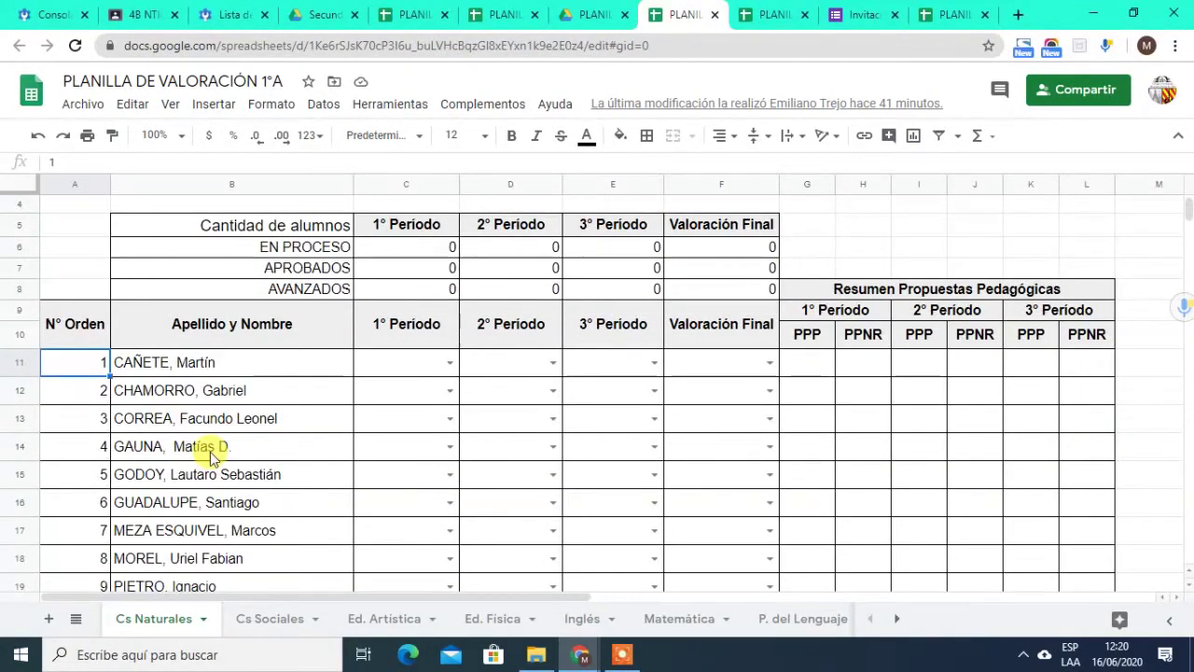
scroll(209, 452, "down", 3)
scroll(209, 448, "down", 4)
scroll(211, 413, "up", 6)
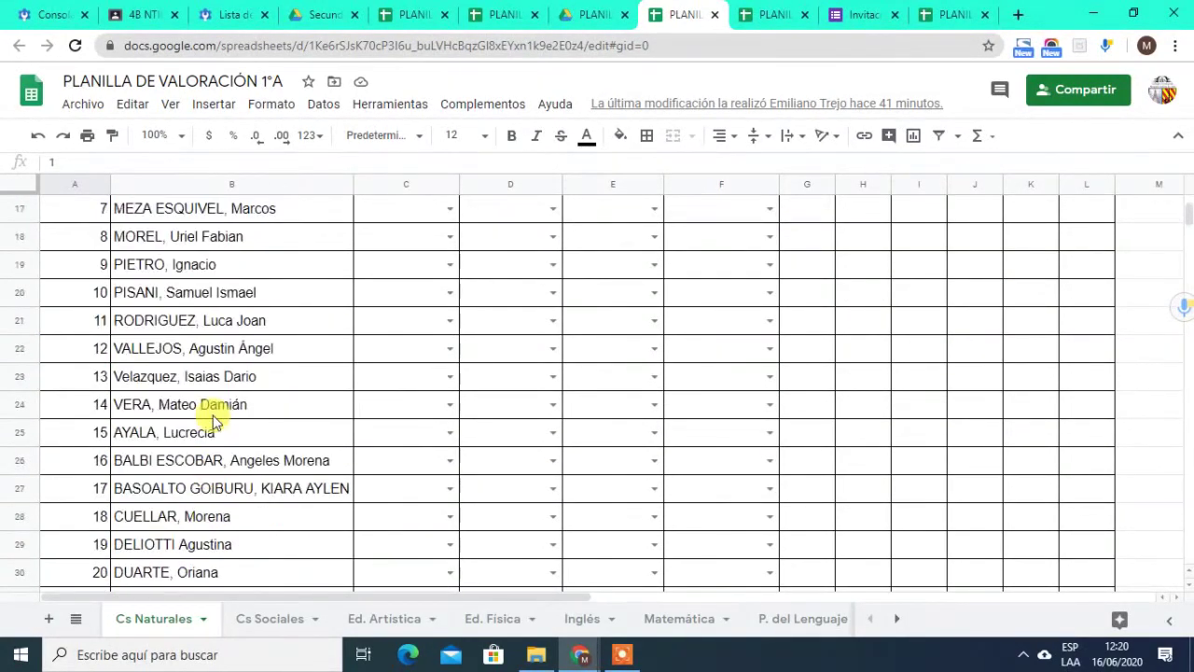
scroll(259, 379, "up", 2)
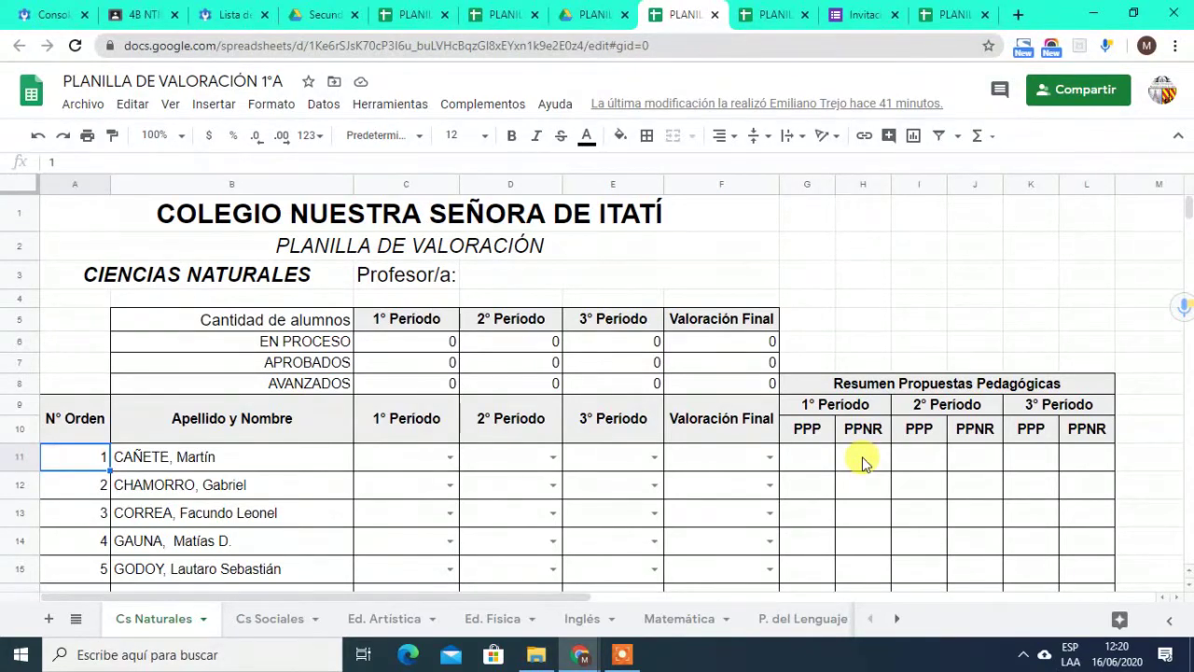
left_click(451, 459)
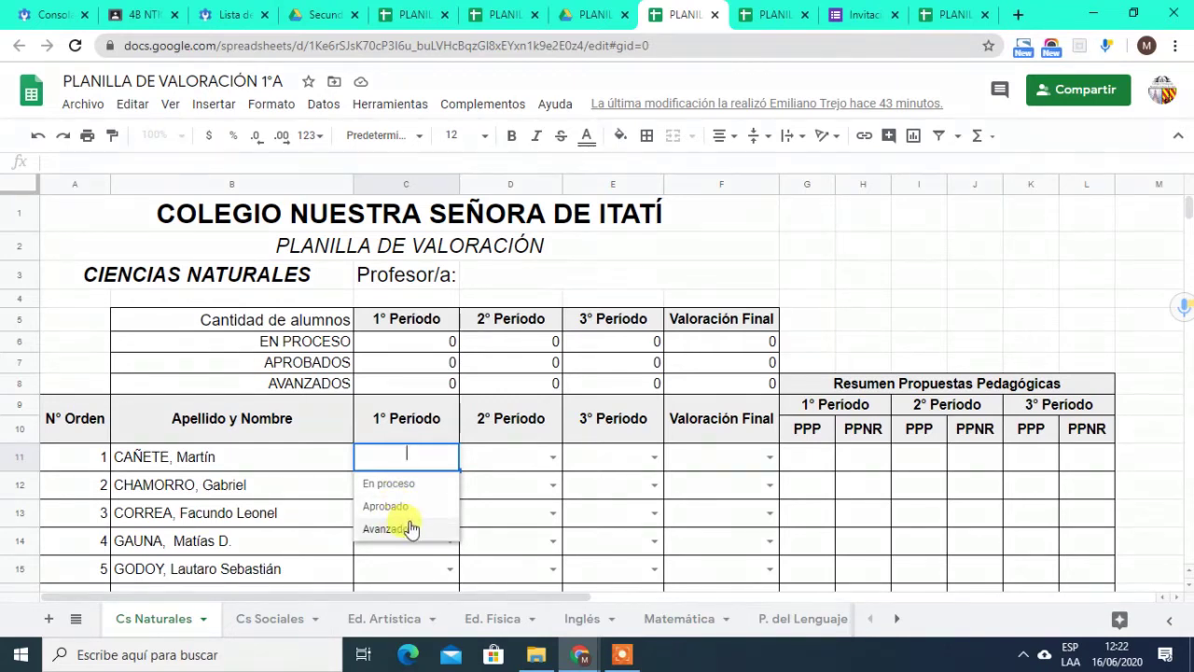
left_click(809, 459)
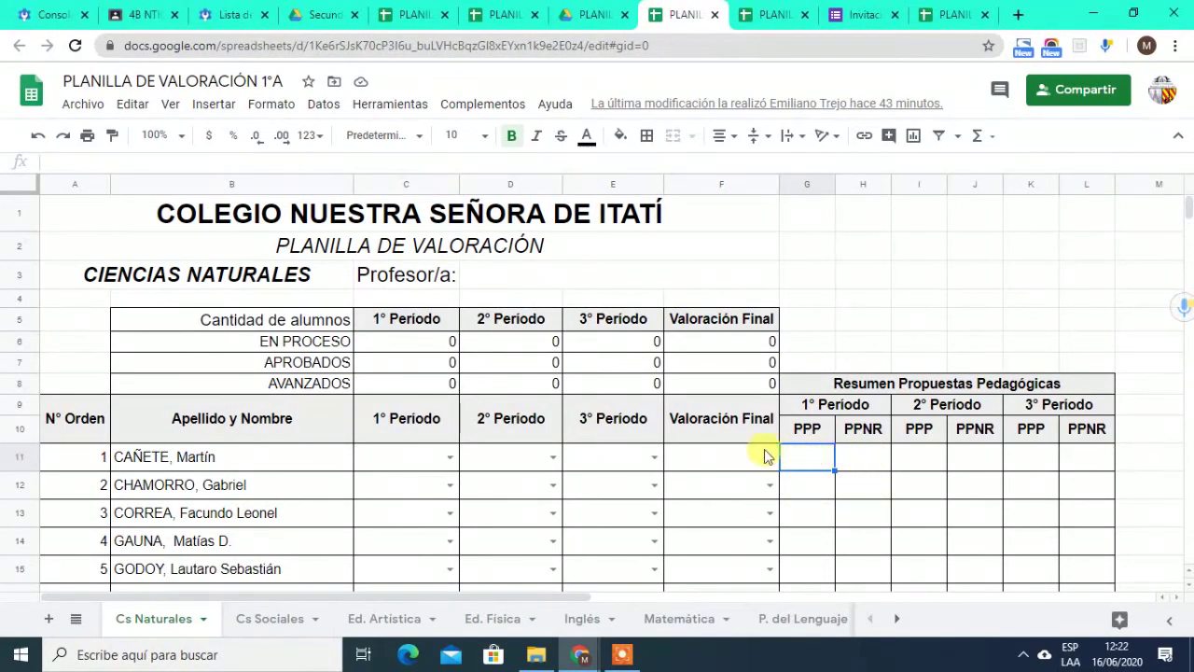
left_click(450, 457)
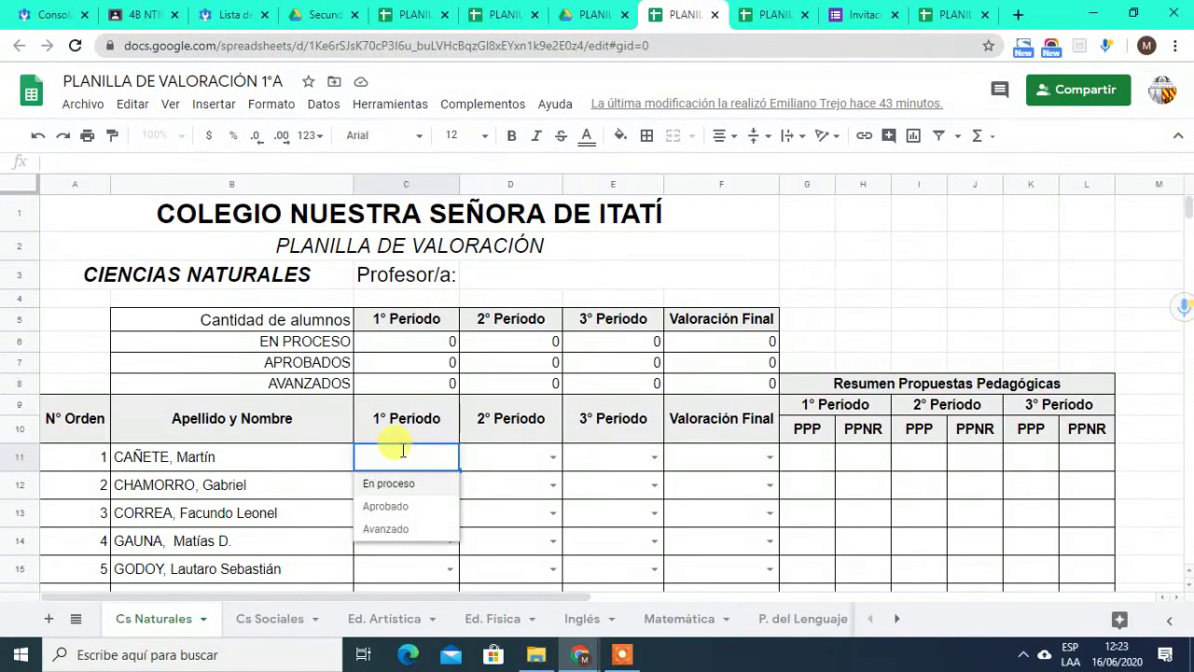
left_click(326, 458)
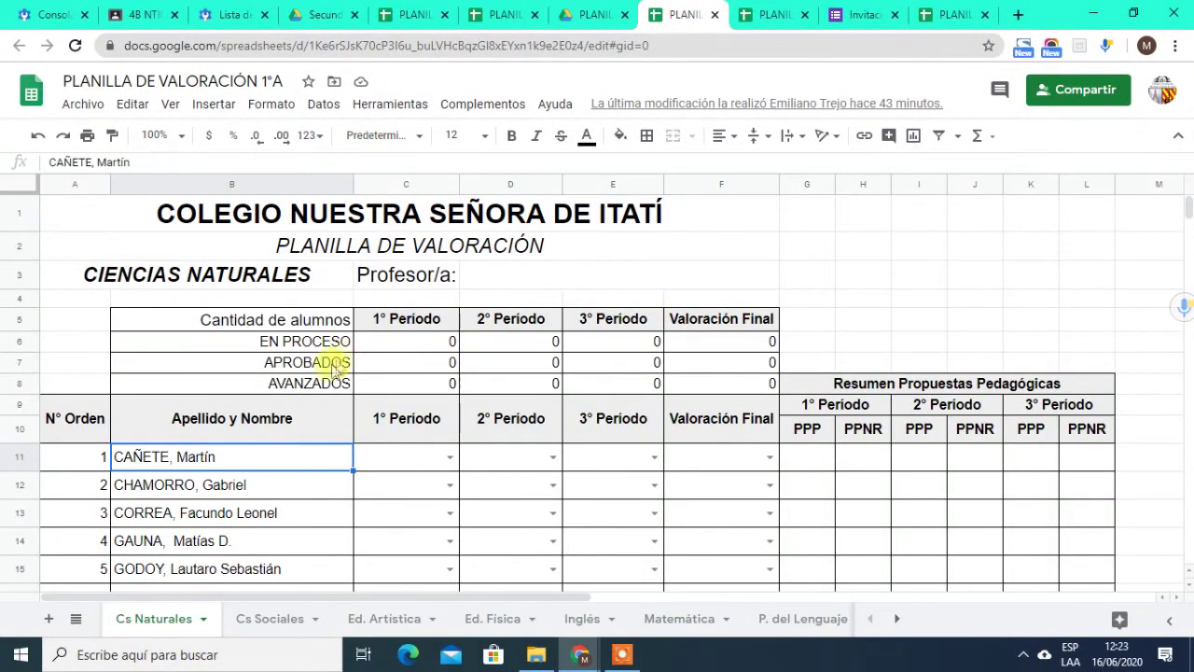
Step: Rate the first student En proceso and the second and third students Aprobado for the 1° Período in Cs Naturales
left_click(449, 456)
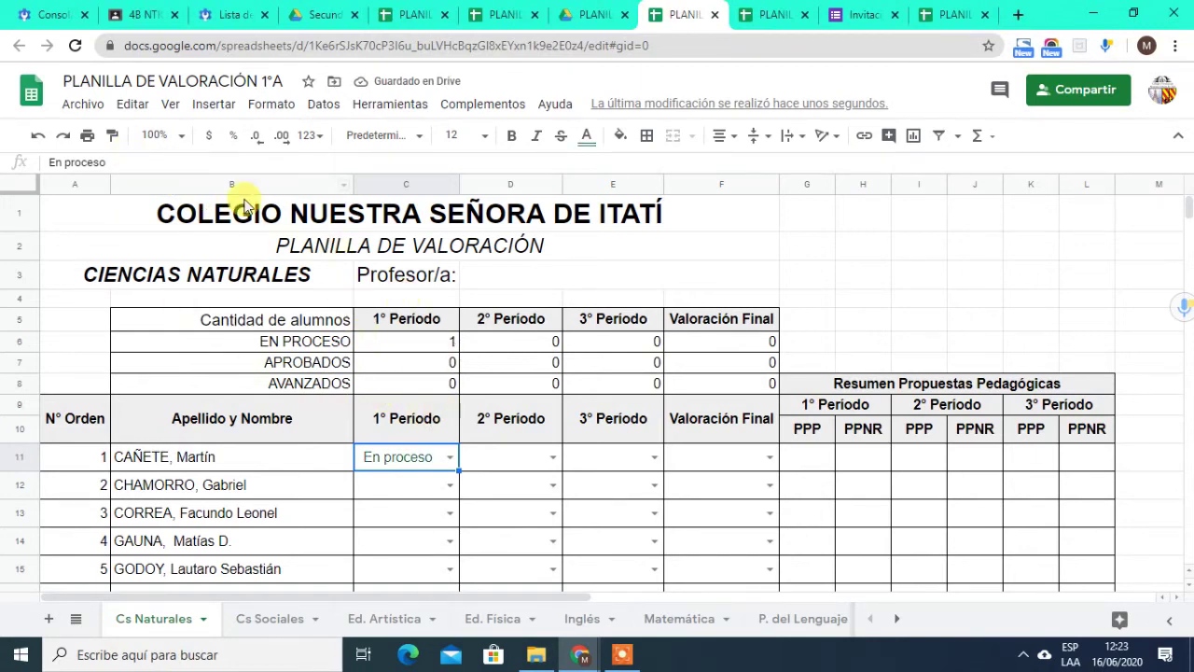
left_click(450, 483)
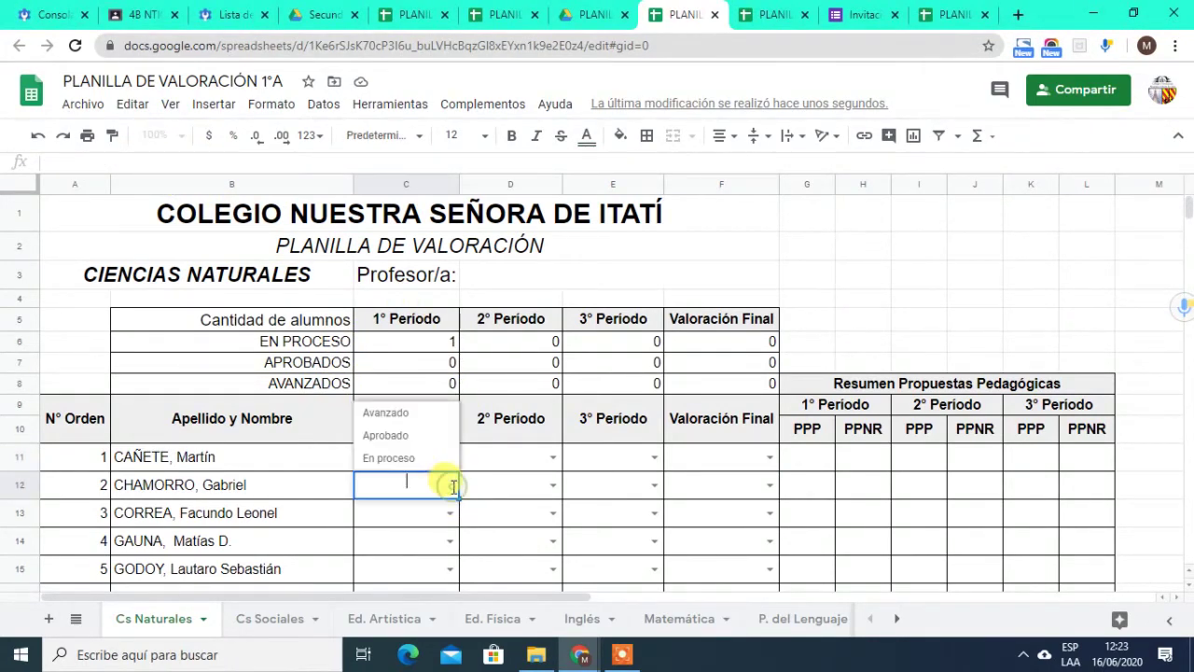
left_click(373, 436)
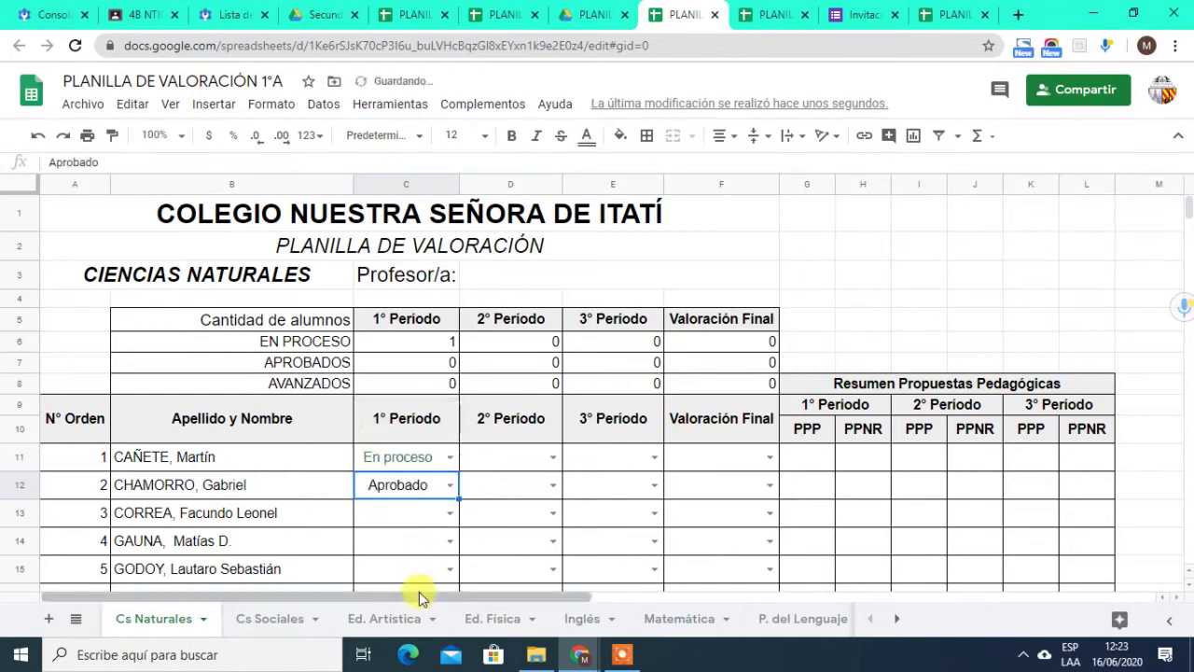
left_click(450, 512)
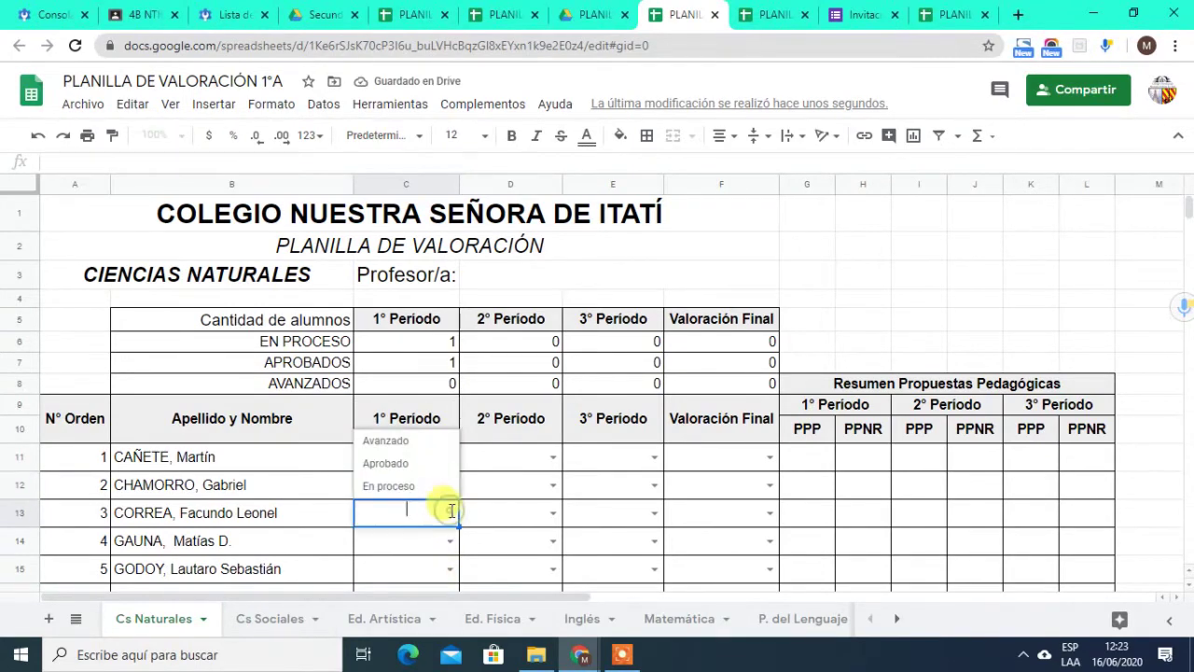
left_click(386, 464)
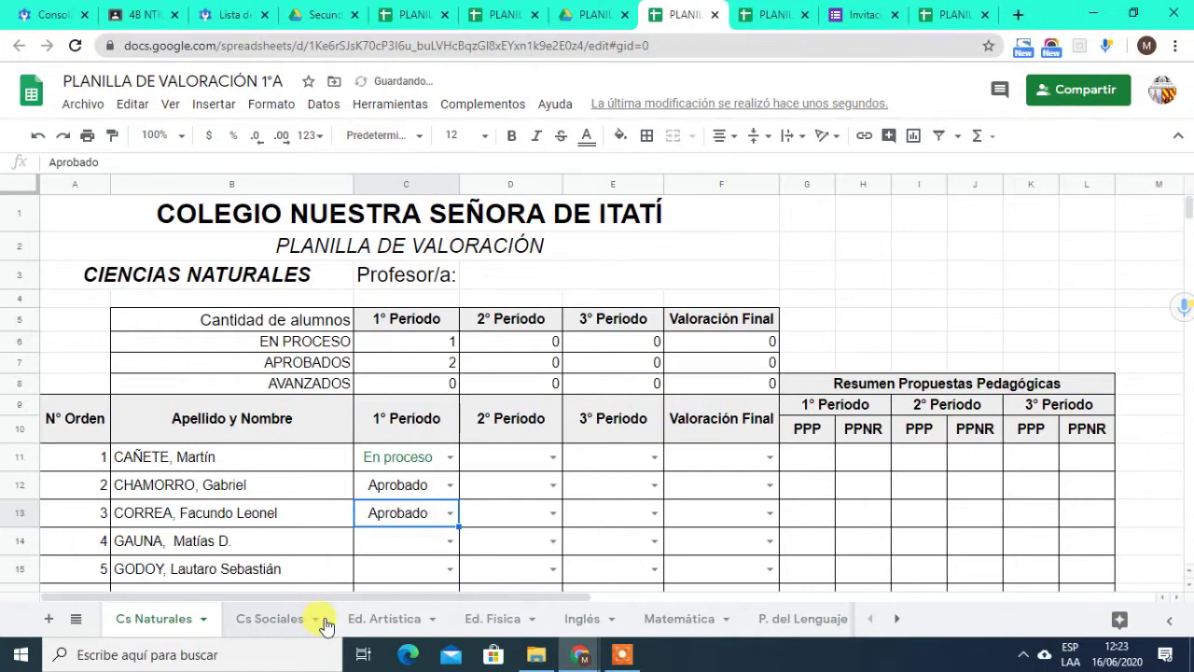
left_click(450, 460)
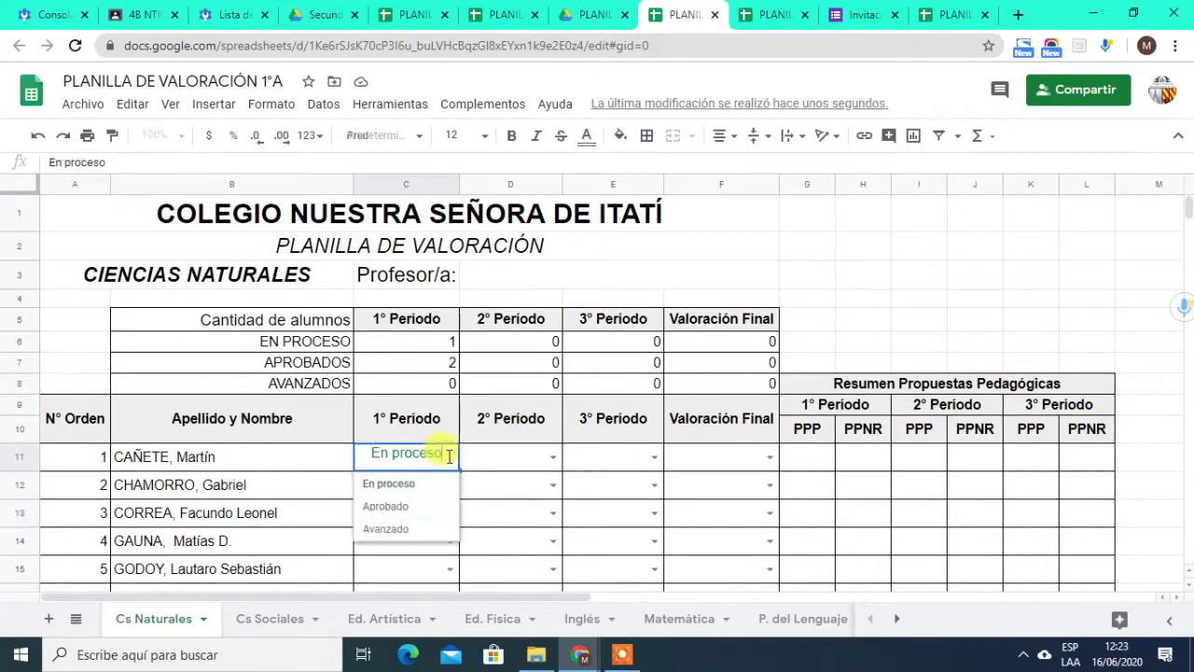
left_click(318, 458)
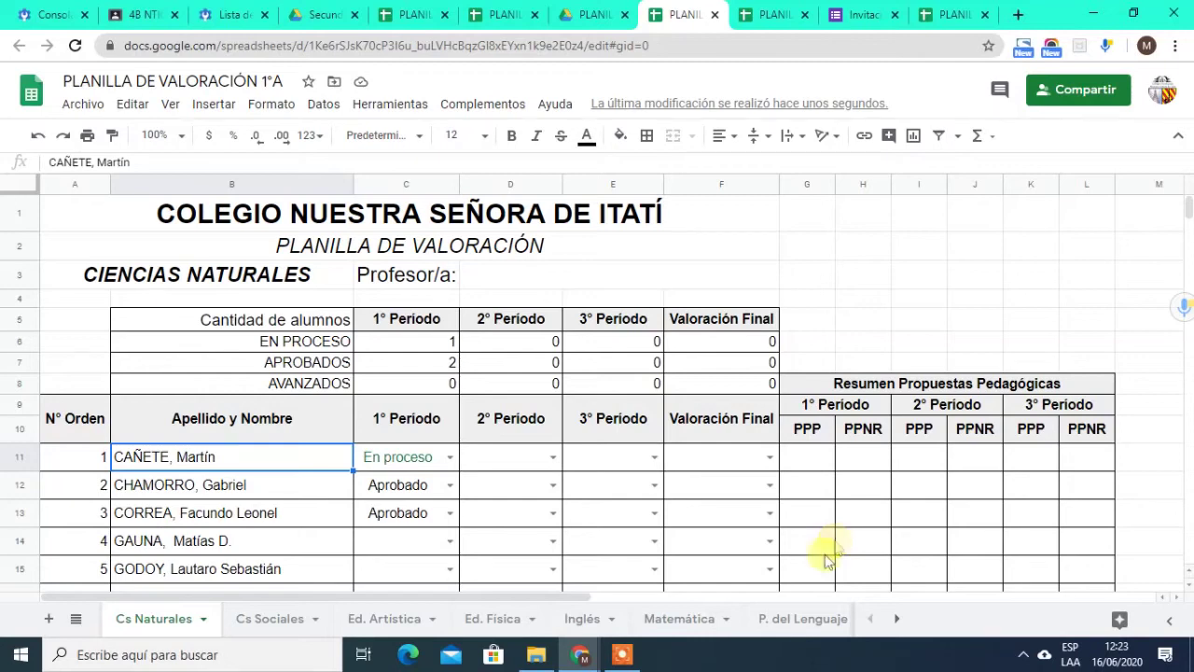
Step: Look through the subject sheets Cs Sociales, Ed. Artística, Ed. Física, Inglés and Matemática
left_click(895, 619)
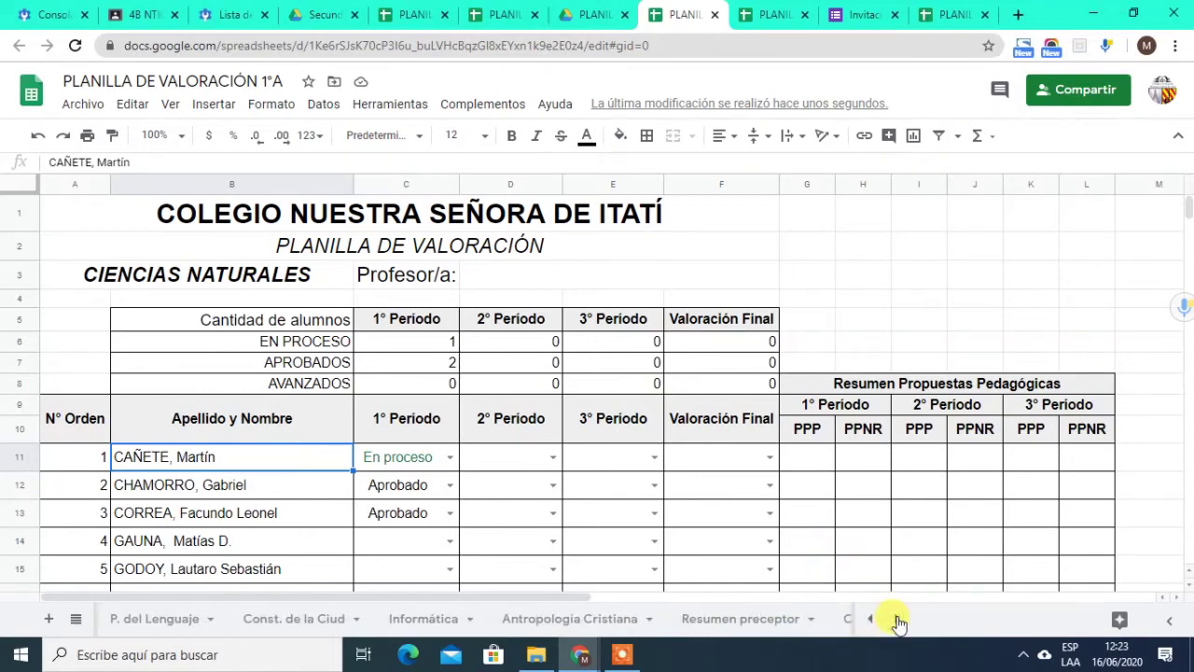
left_click(870, 618)
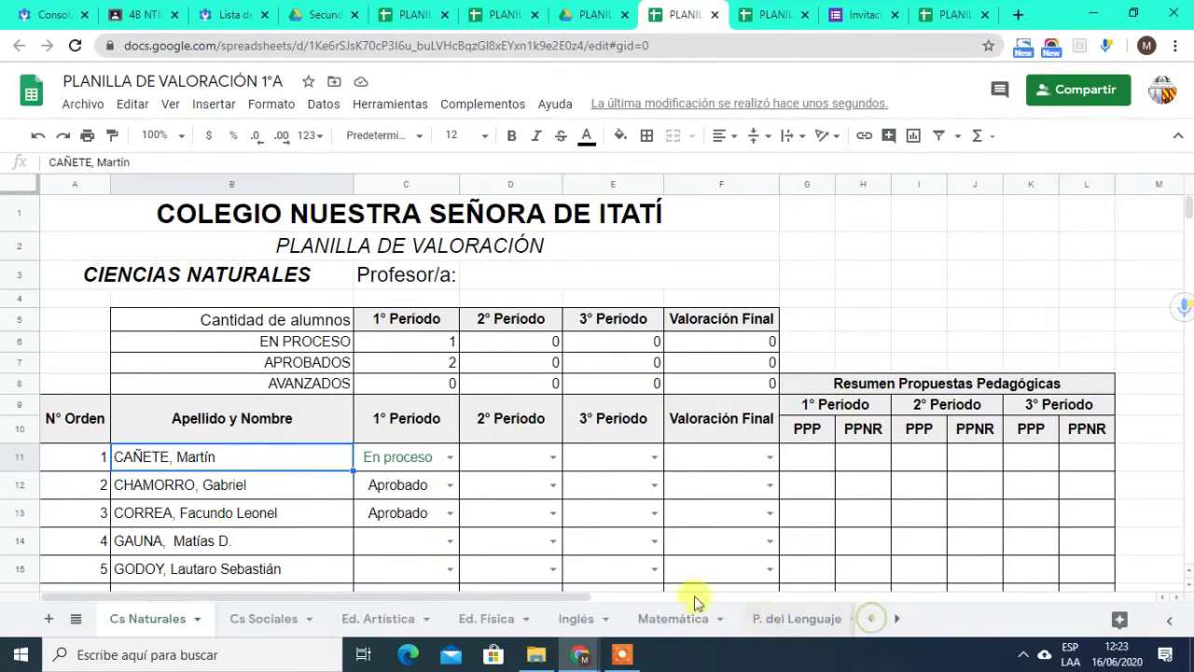
left_click(259, 620)
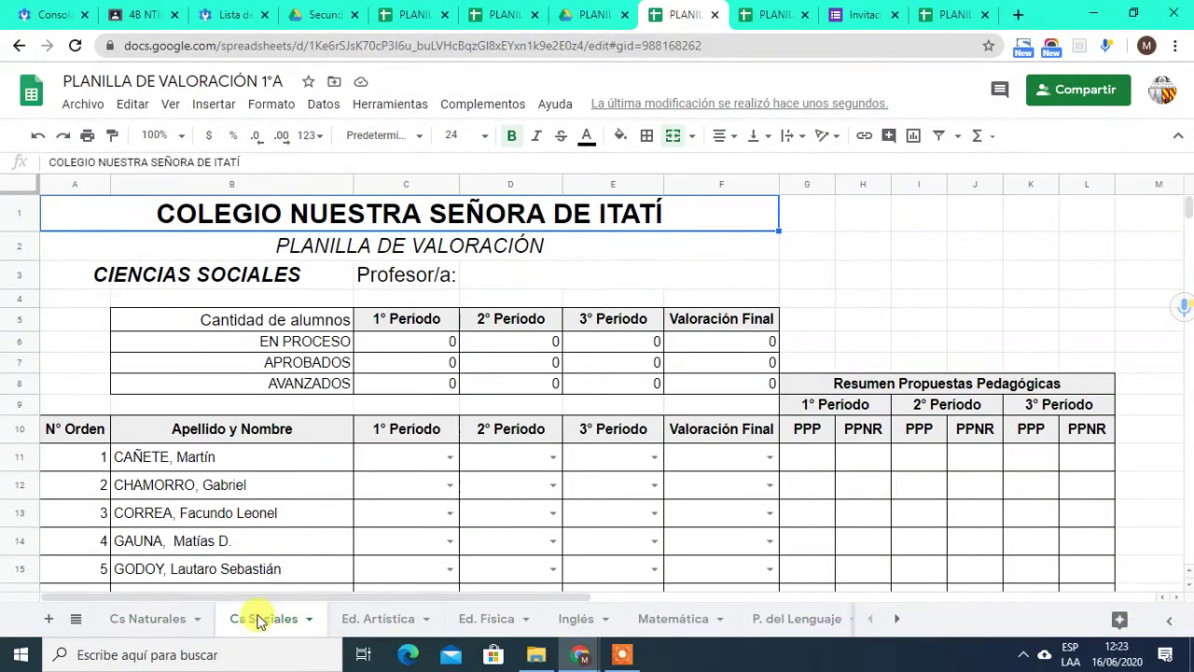
left_click(392, 621)
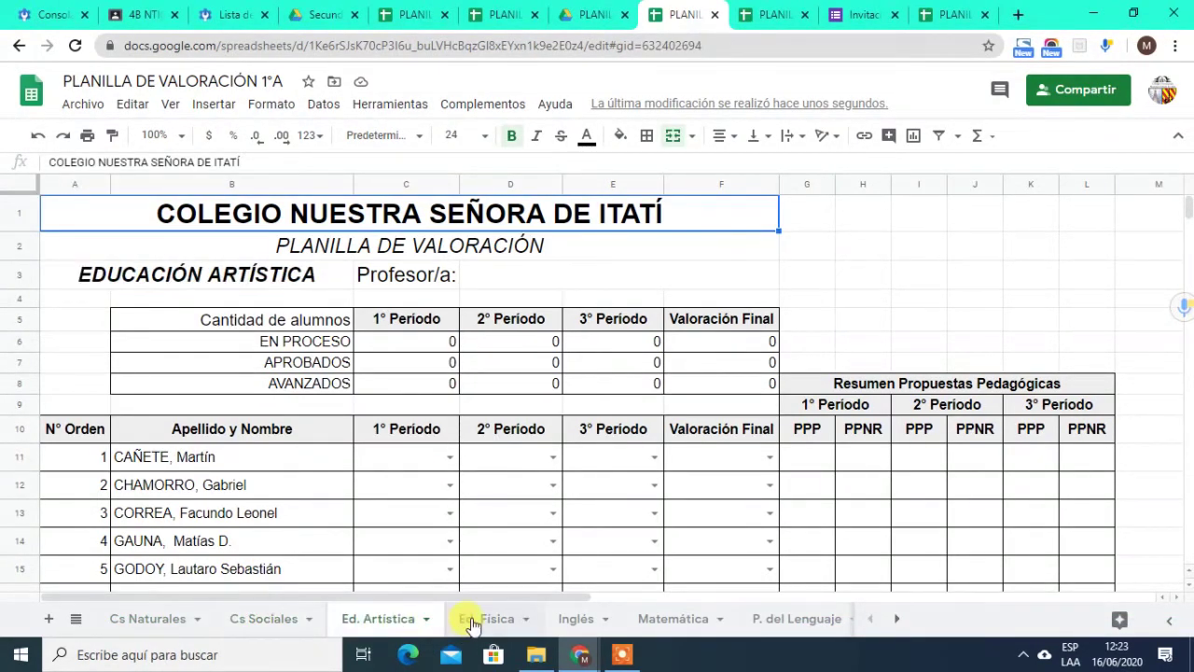
left_click(477, 621)
left_click(571, 621)
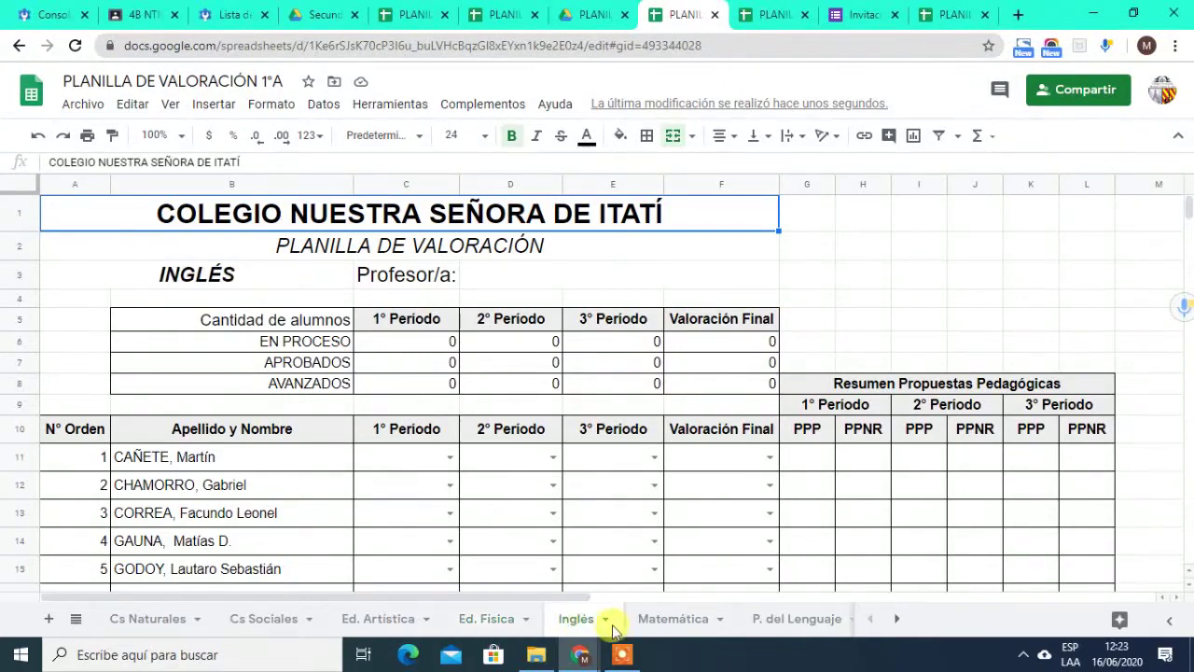
left_click(679, 619)
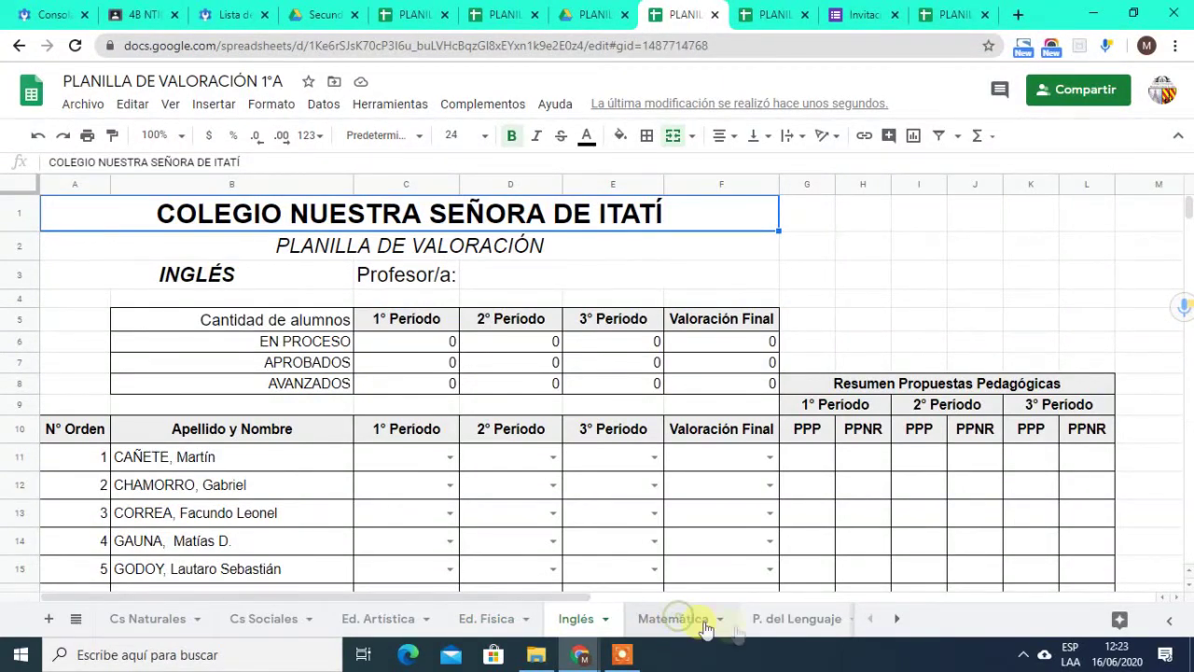
Step: Open the Resumen preceptor sheet to check the students' ratings by subject and period
left_click(897, 620)
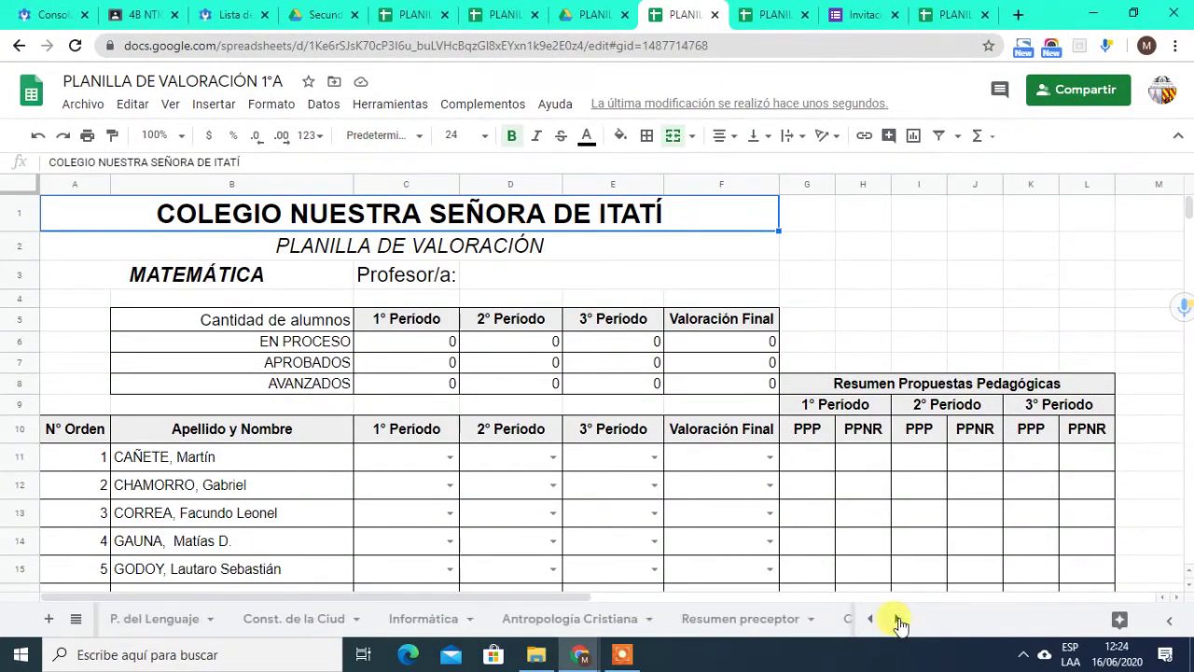
left_click(742, 621)
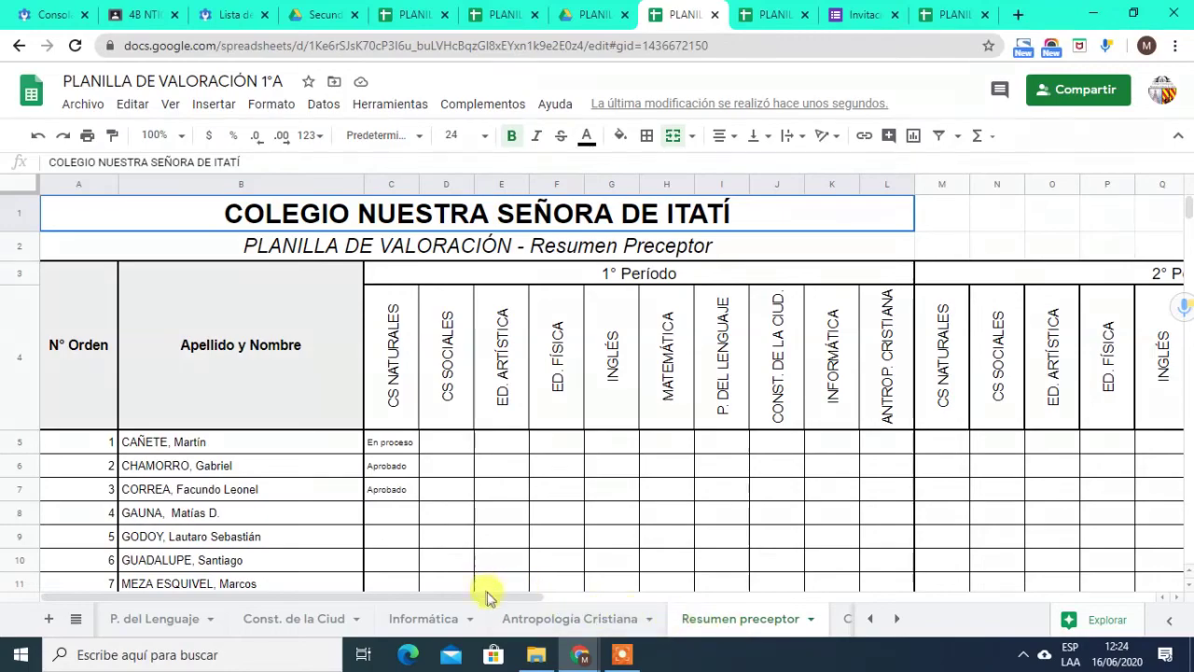
left_click_drag(498, 597, 504, 629)
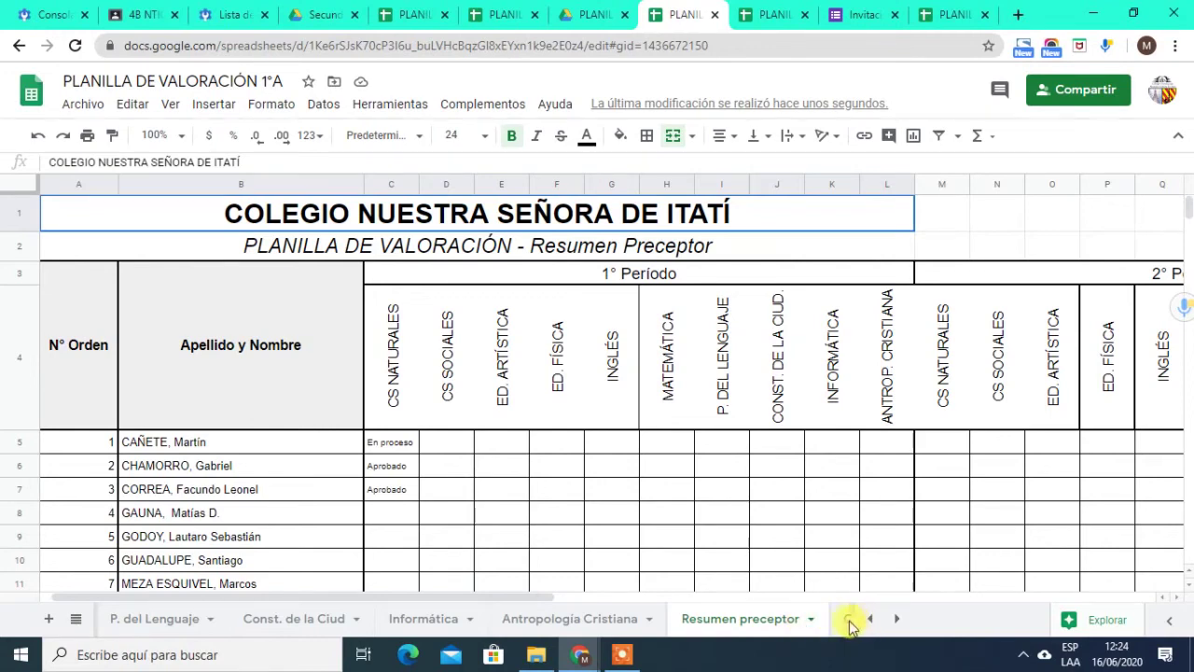
Step: Open the Consulta por Alumno sheet and examine the individual report from its heading down to the signatures
left_click(845, 625)
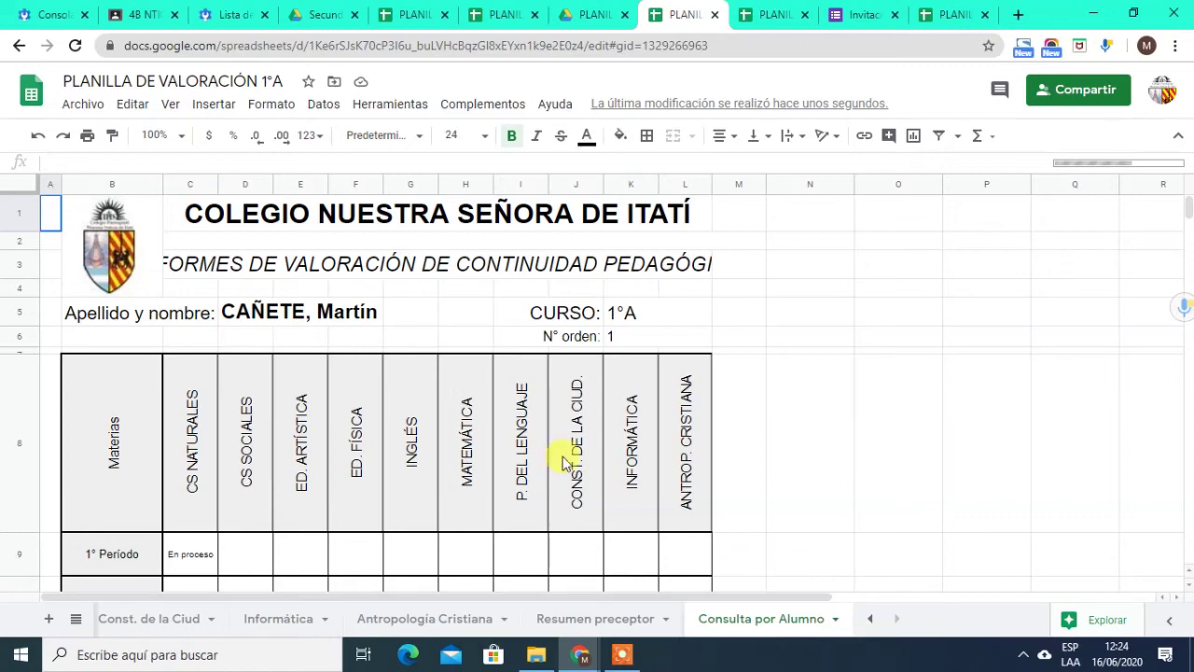
left_click(252, 268)
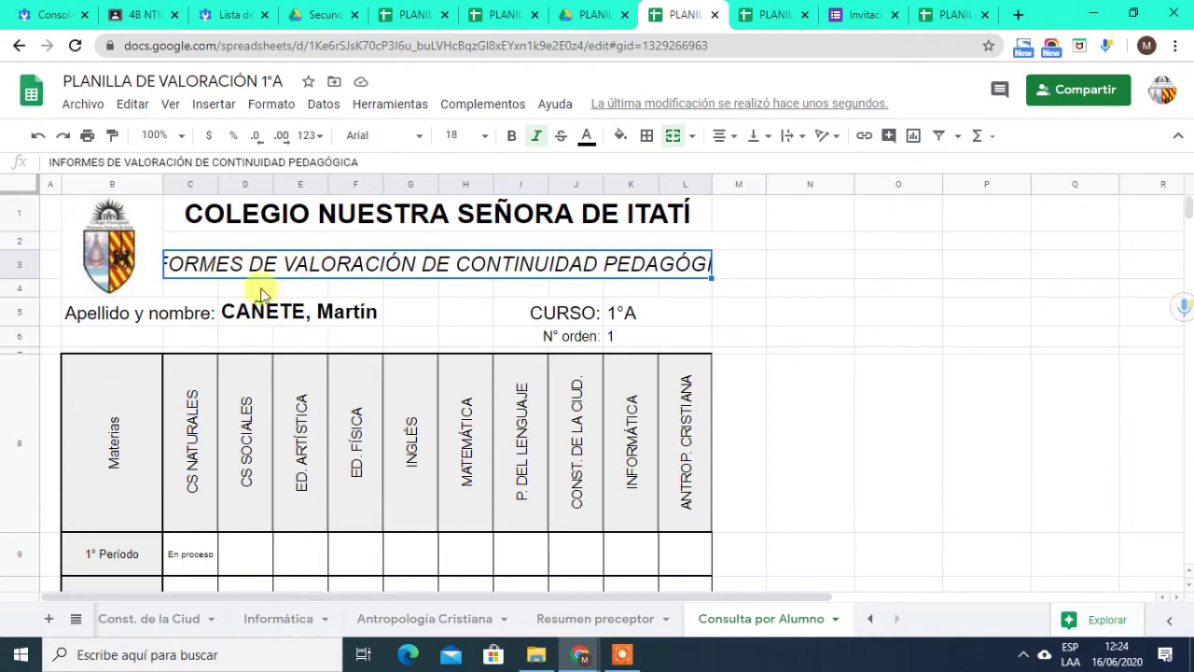
scroll(514, 353, "down", 5)
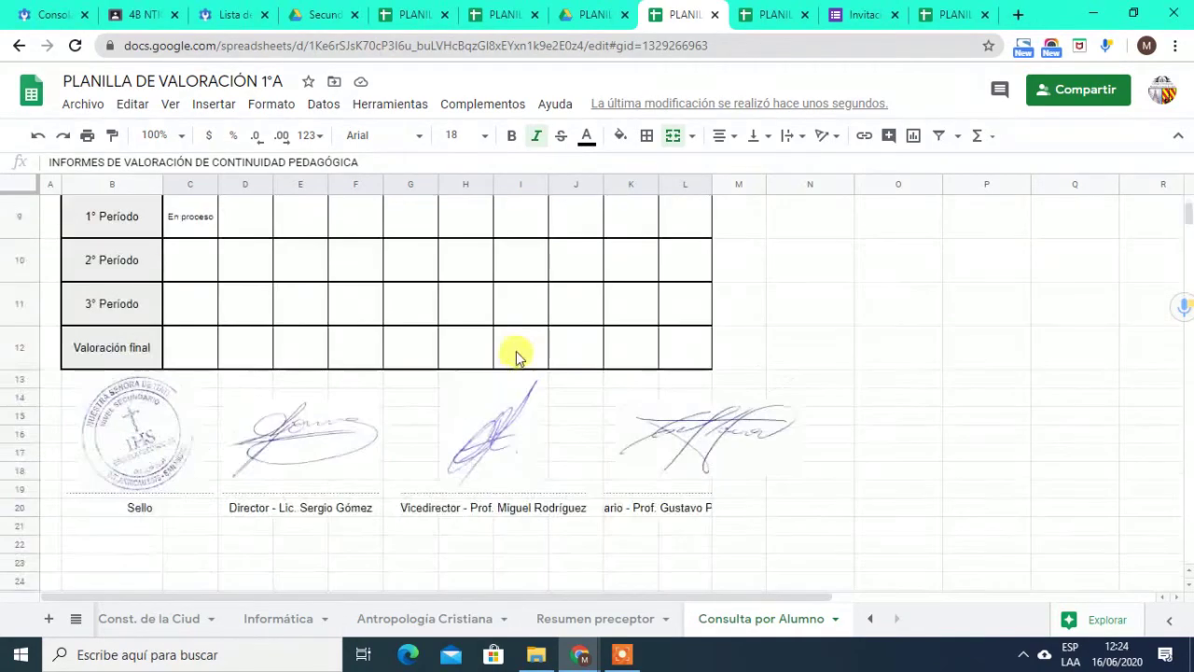
scroll(514, 357, "up", 3)
scroll(514, 362, "up", 2)
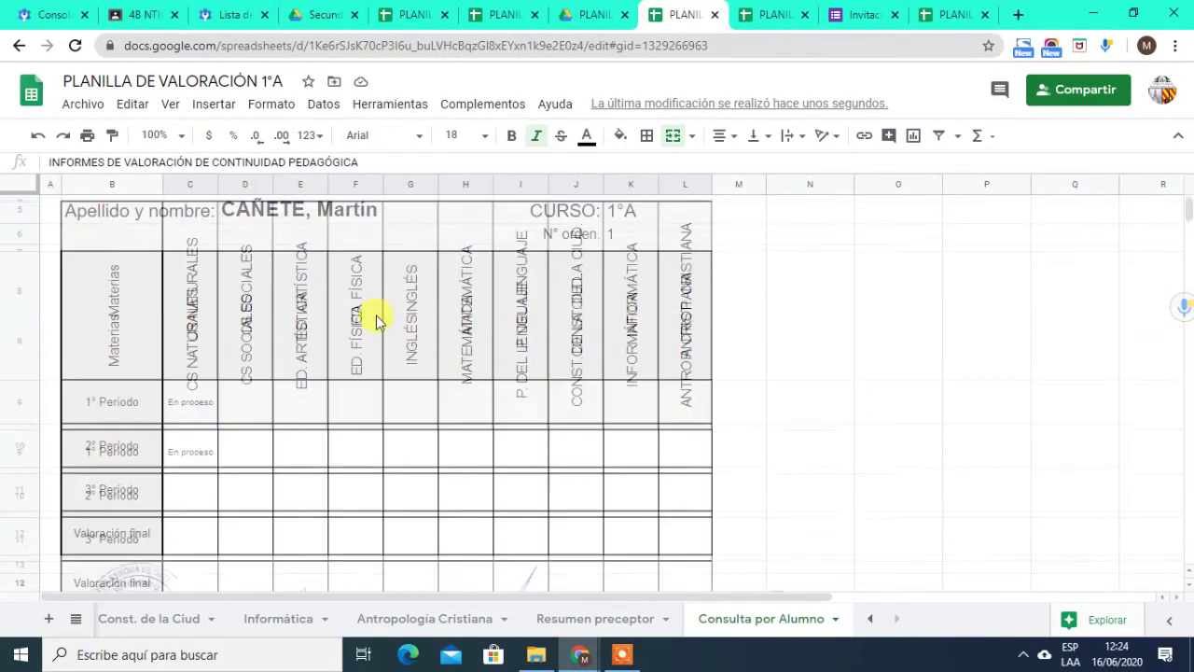
scroll(377, 315, "down", 5)
scroll(378, 317, "up", 5)
scroll(378, 317, "down", 3)
scroll(377, 314, "up", 3)
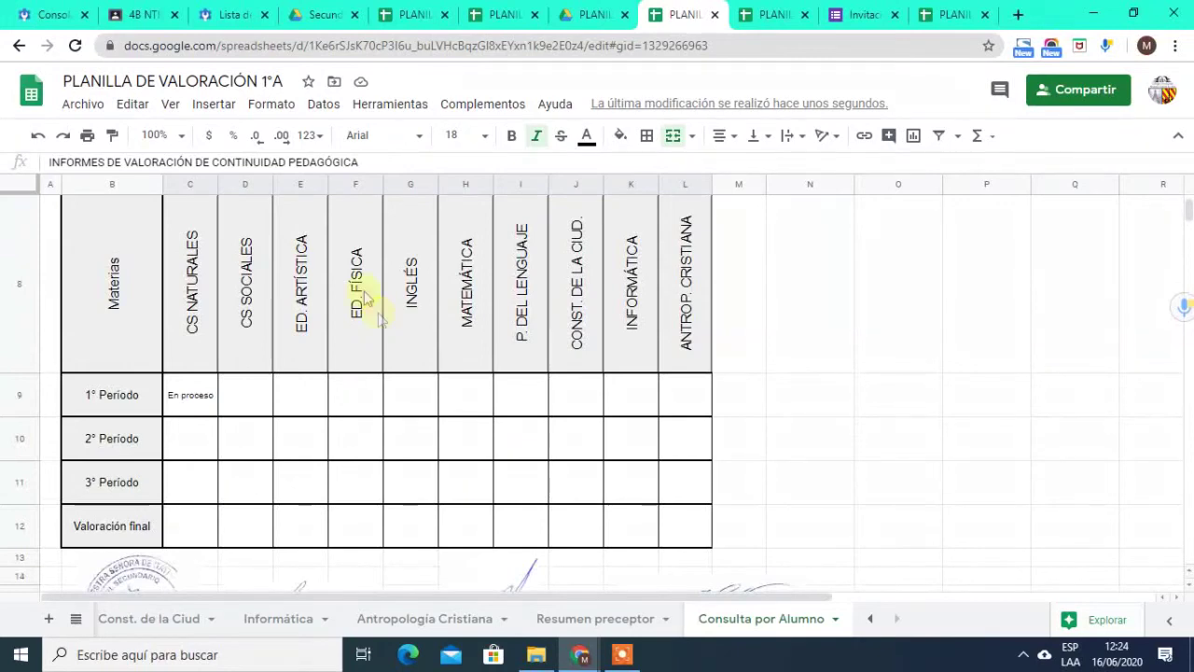
Step: Start downloading the Consulta por Alumno report as a PDF document
left_click(82, 110)
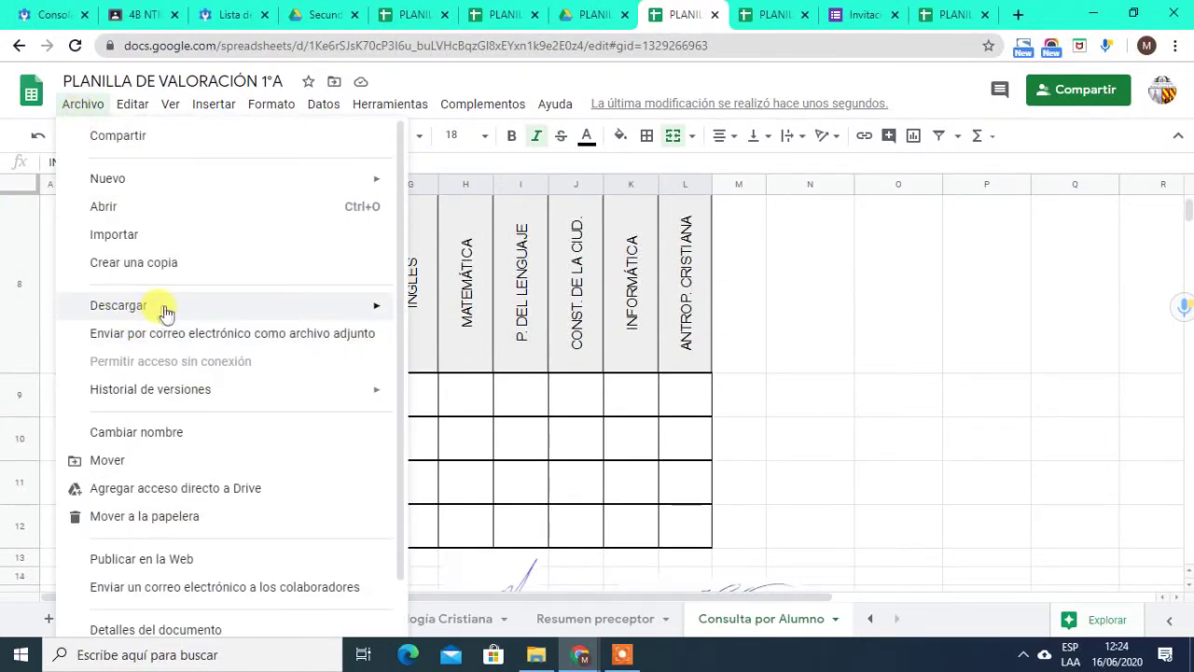
mouse_move(160, 306)
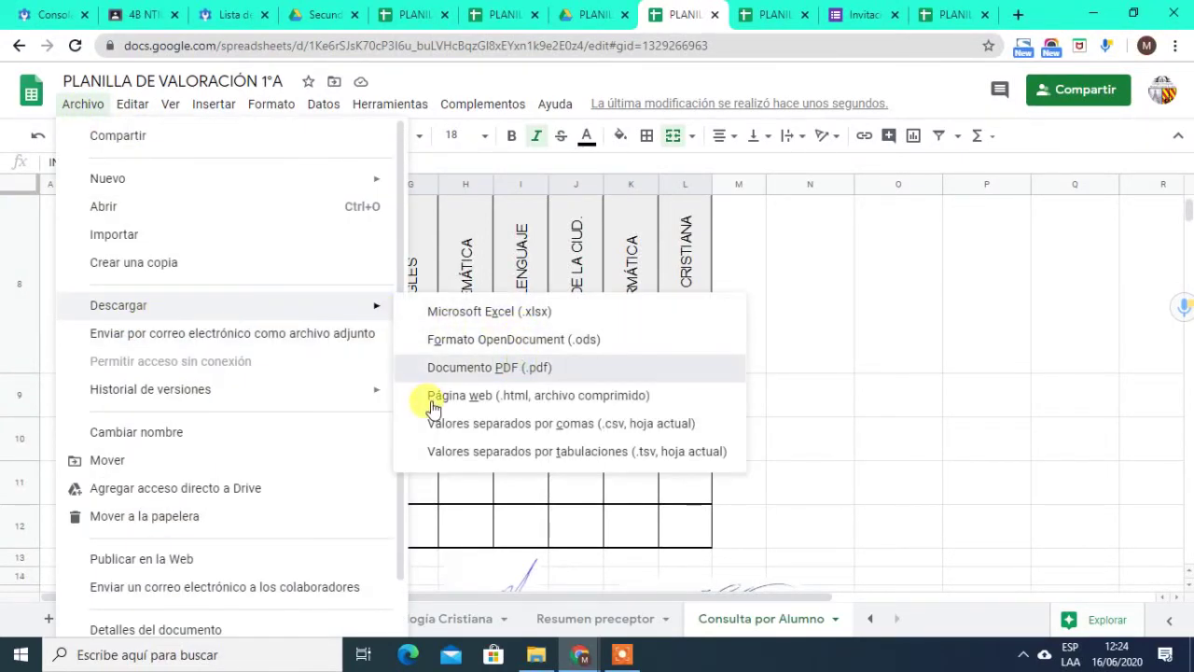
key("Return")
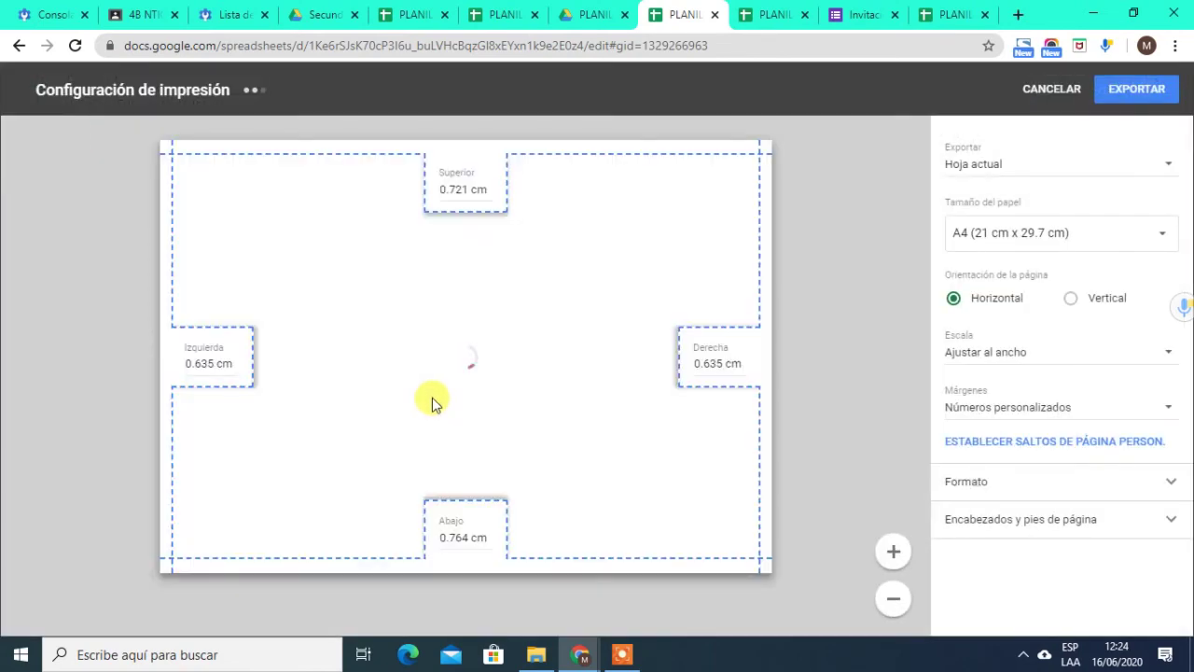